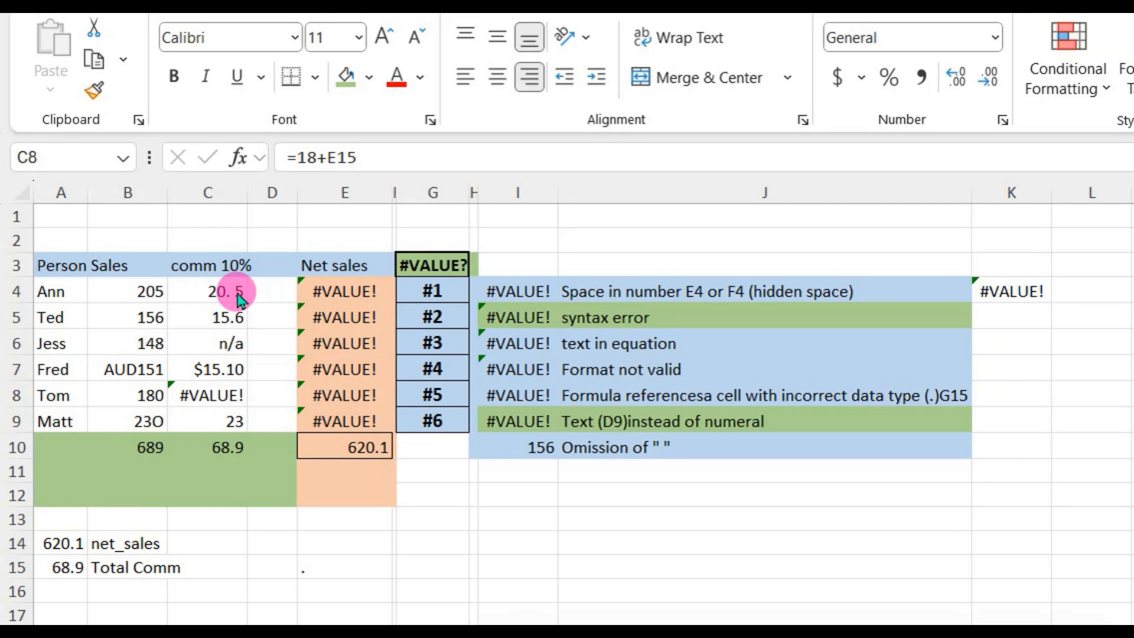
- Remove the space inside the commission value in C4 so that it reads 20.5
left_click(344, 296)
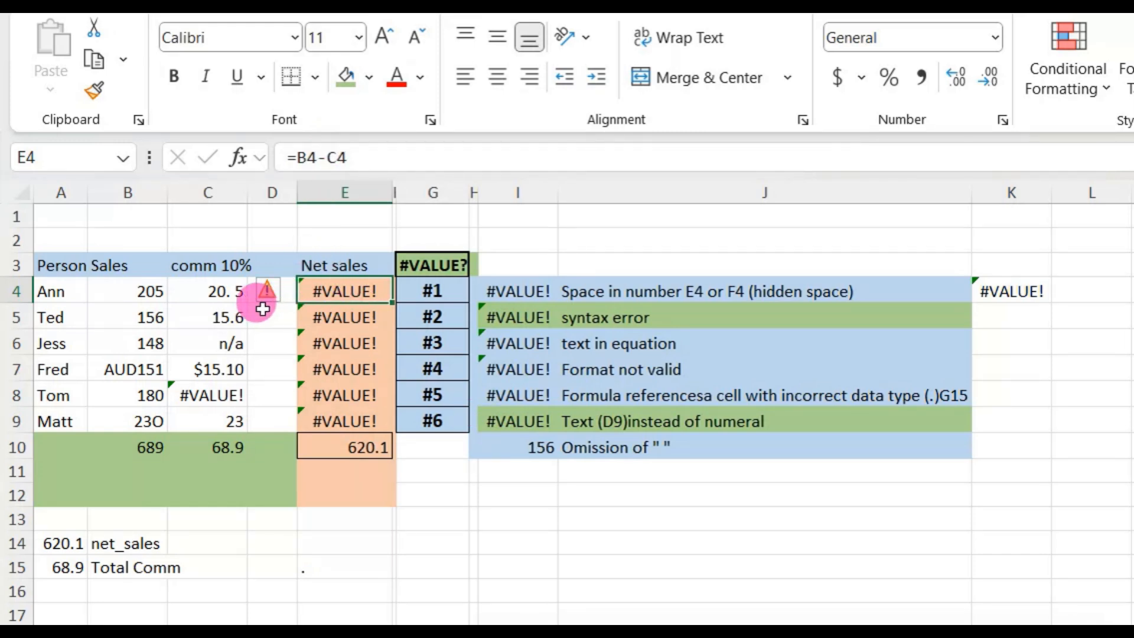
left_click(230, 287)
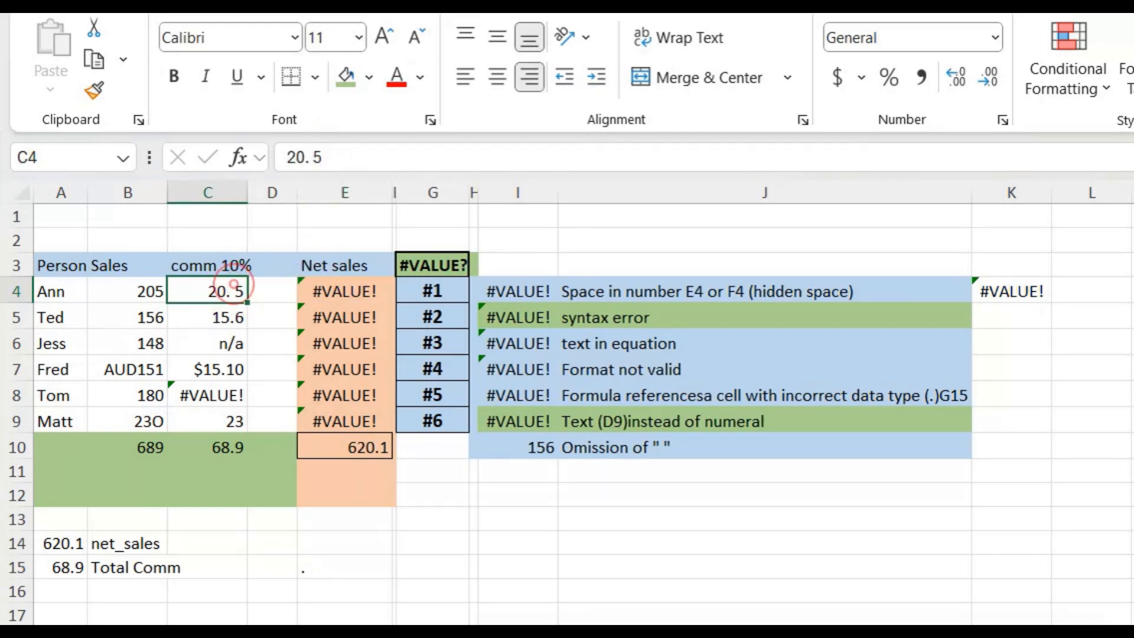
left_click(315, 157)
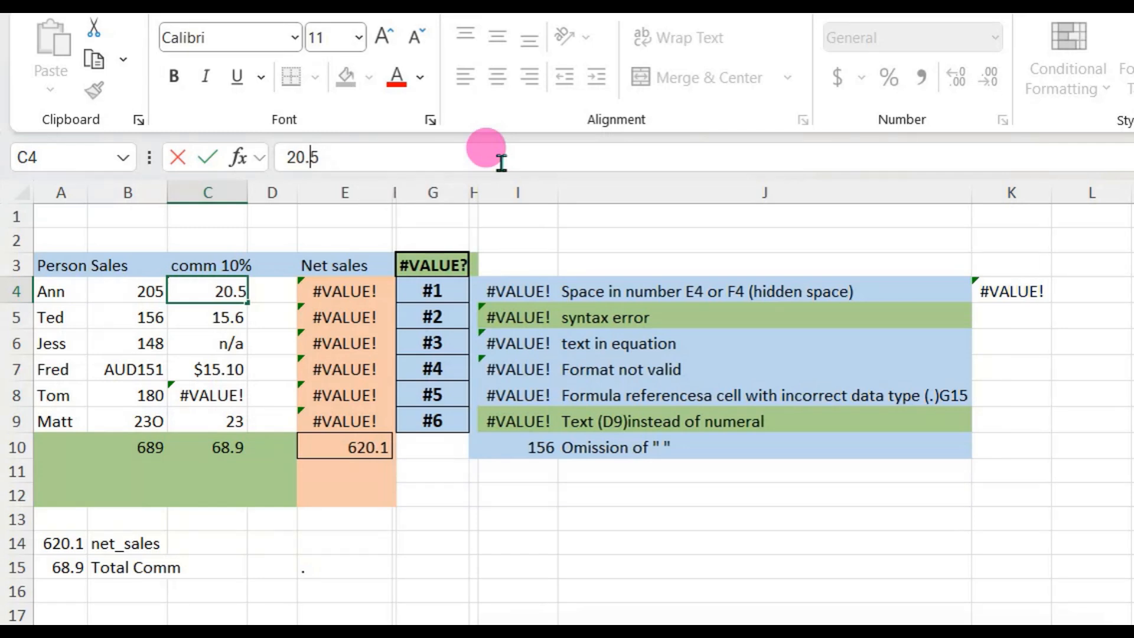
key("Return")
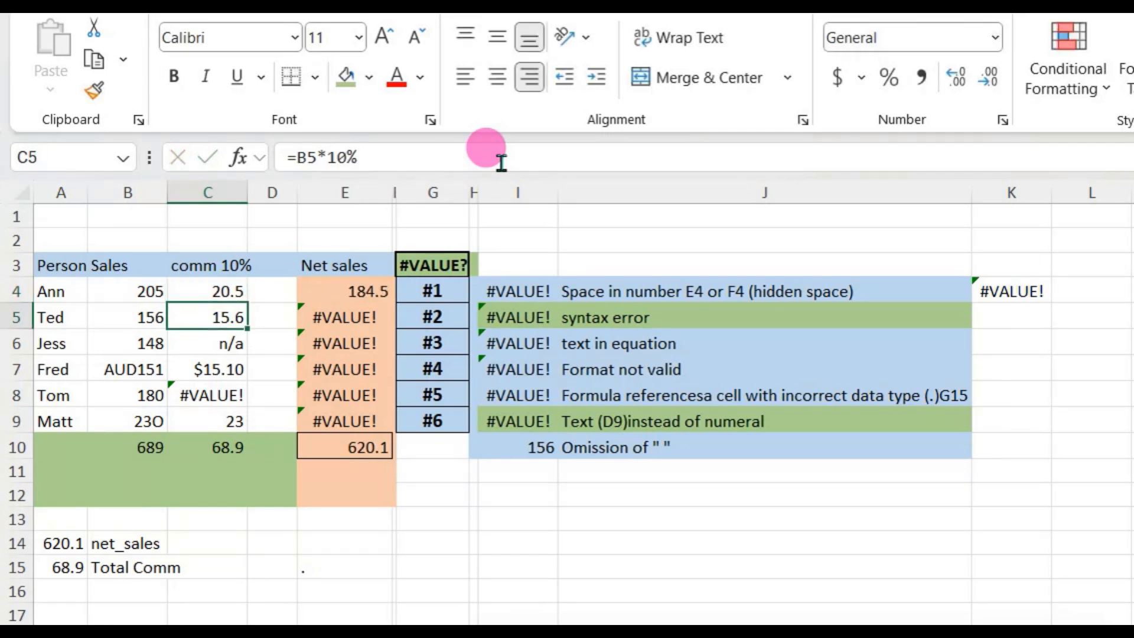
- Enter a single space in D4 and extend the net sales formula in E4 to =B4-C4+D4
left_click(275, 291)
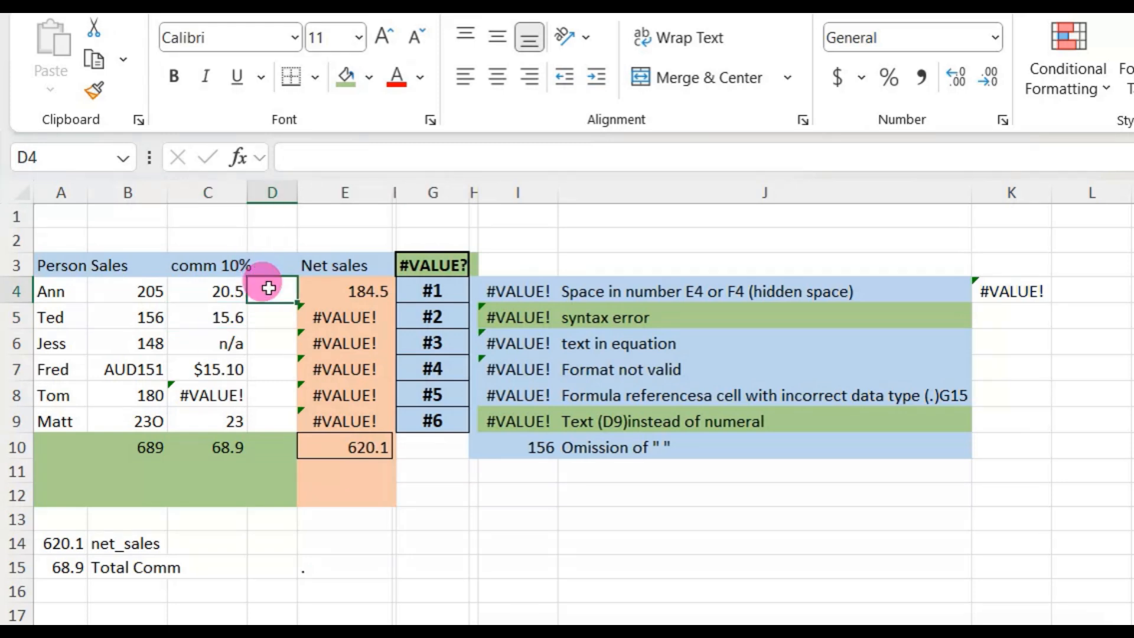
left_click(305, 157)
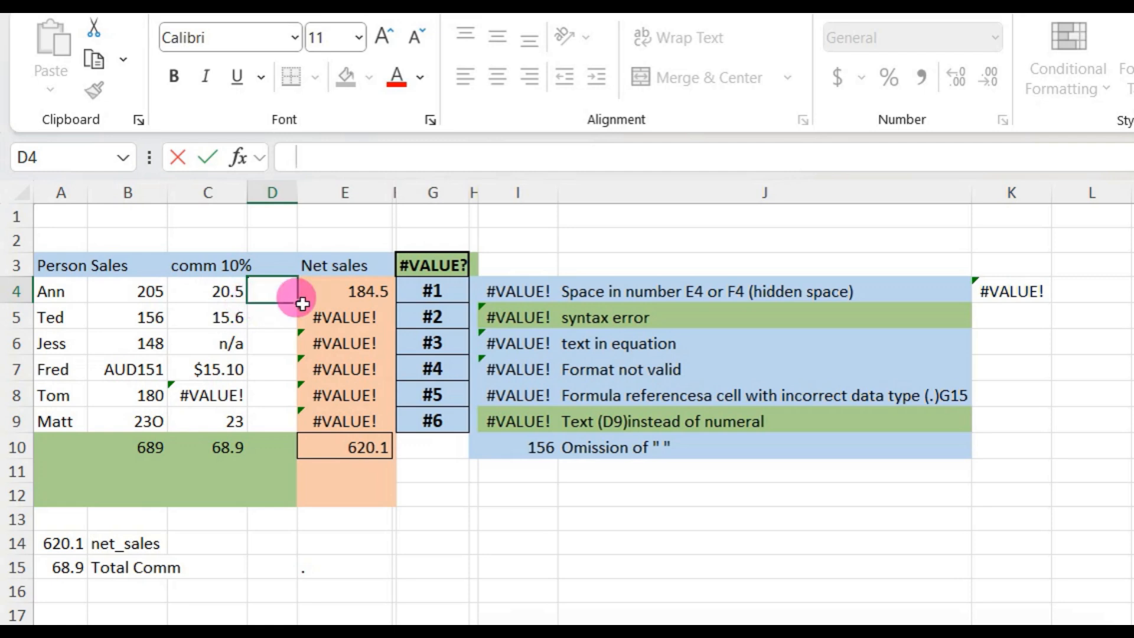
left_click(363, 293)
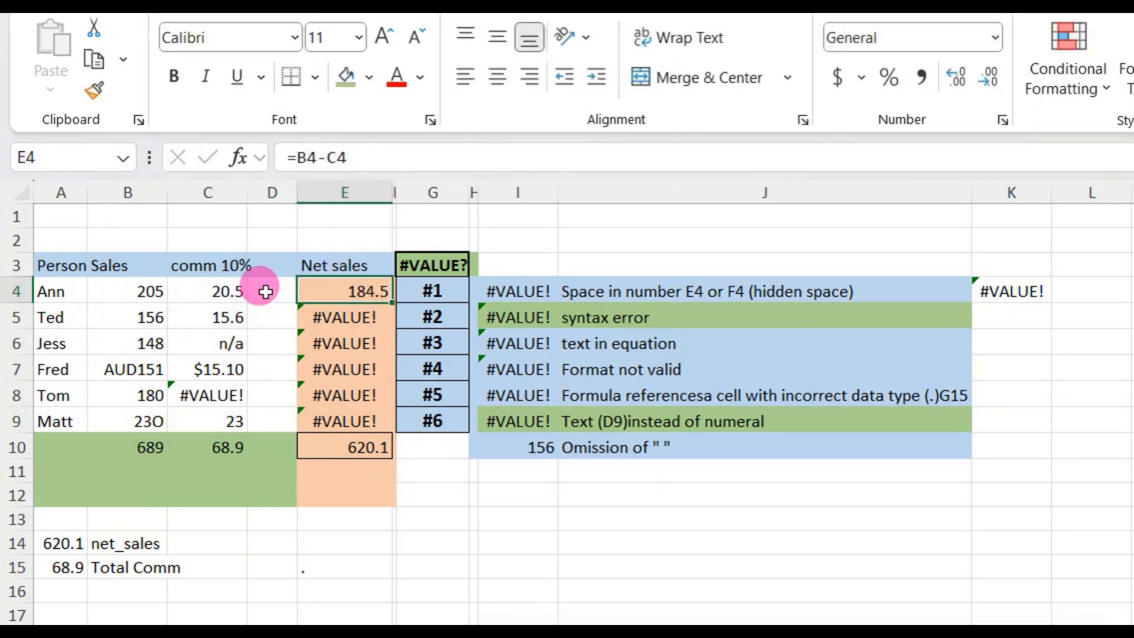
left_click(367, 157)
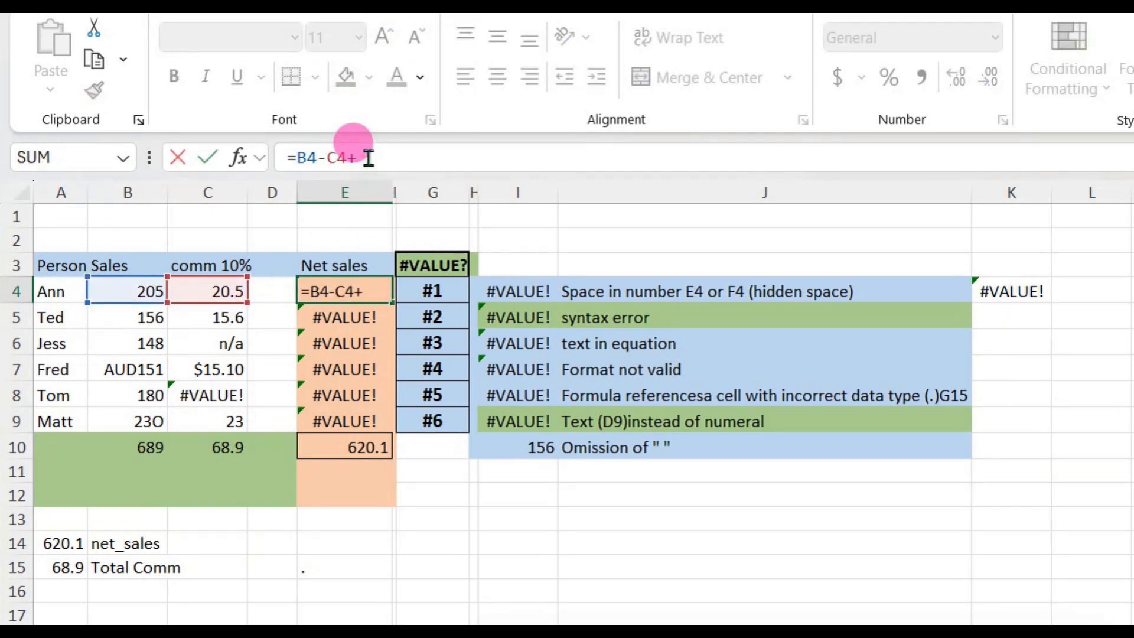
type("+d4")
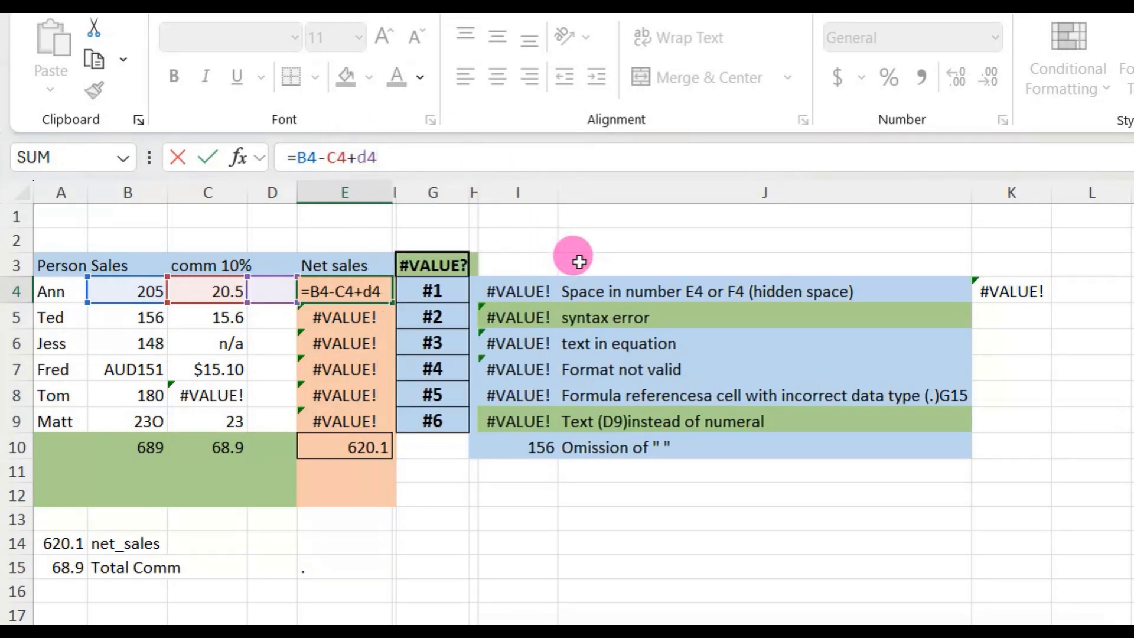
key("Return")
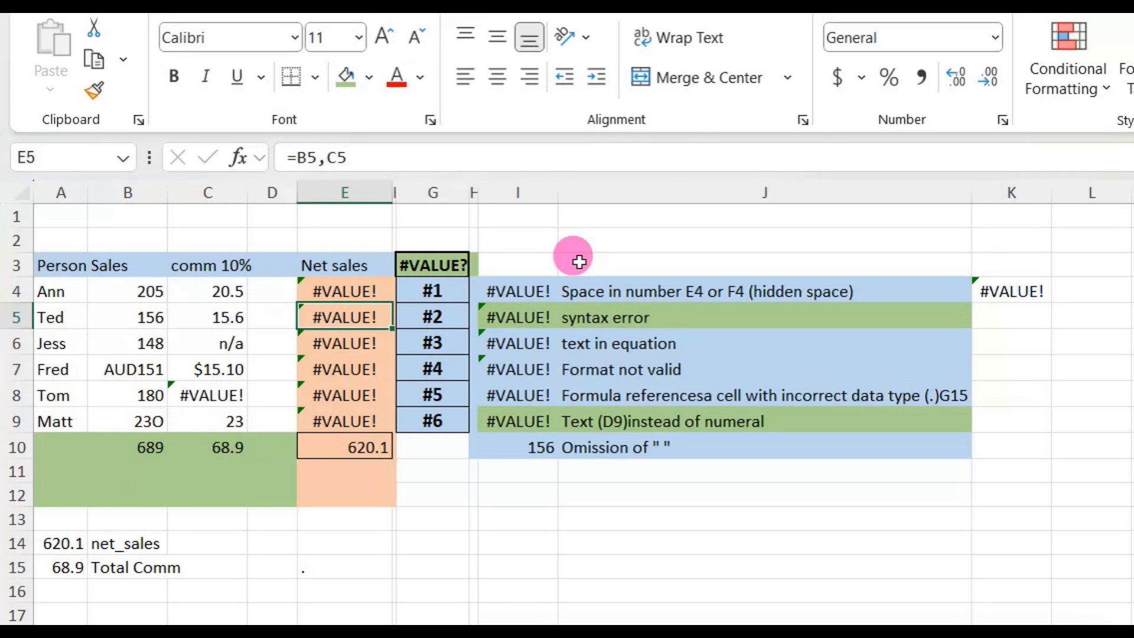
- Review the formula in E4 and delete the hidden space from D4
left_click(338, 288)
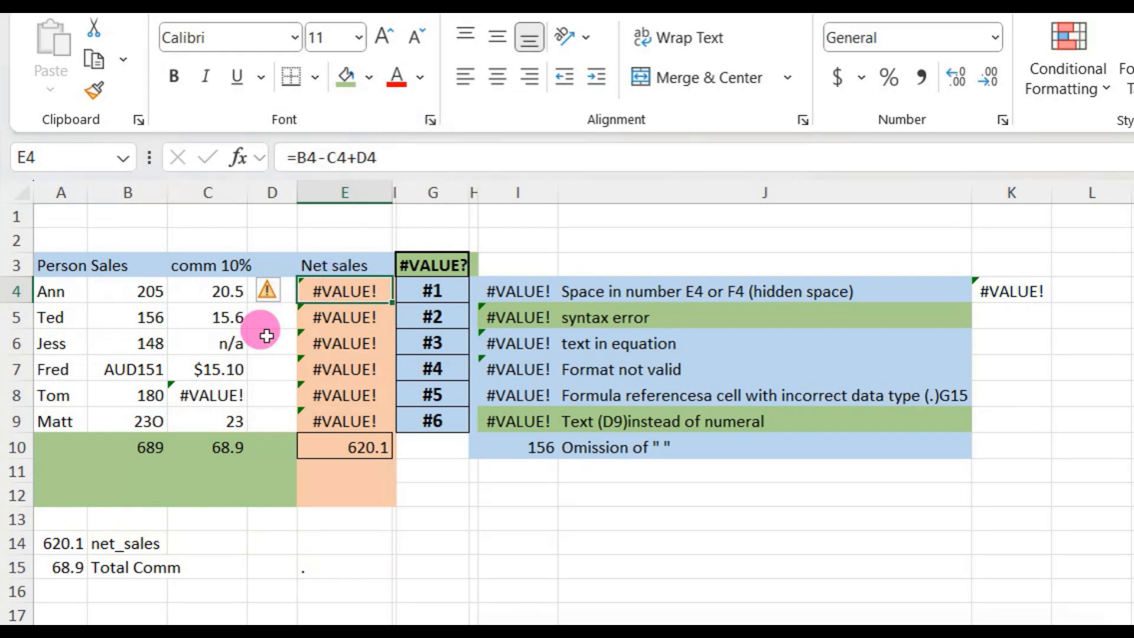
left_click(267, 290)
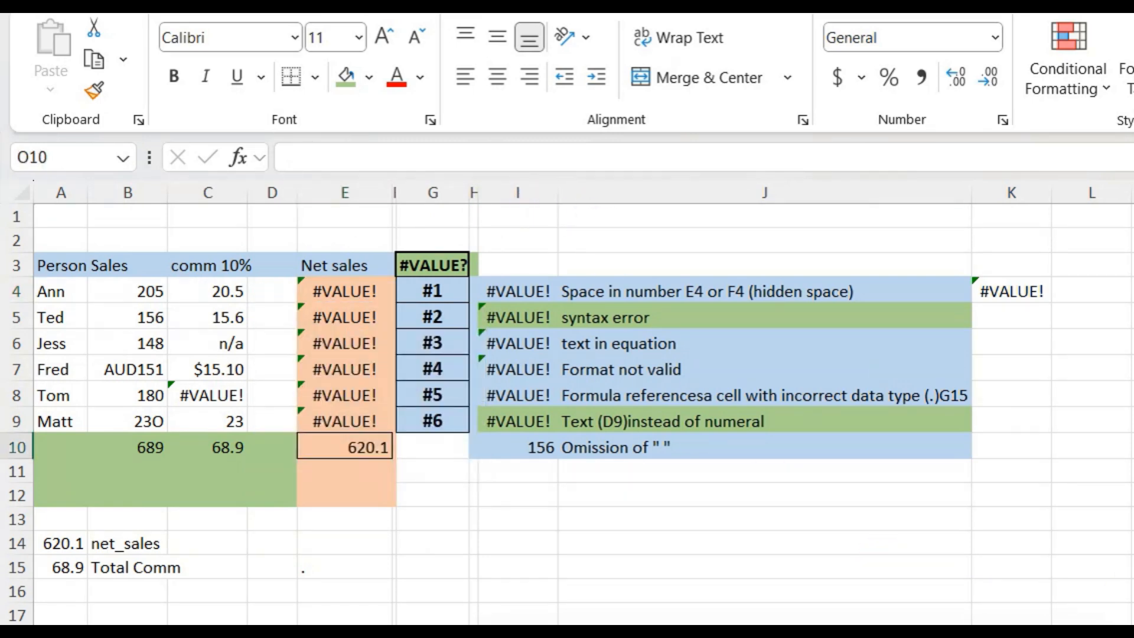
left_click(273, 289)
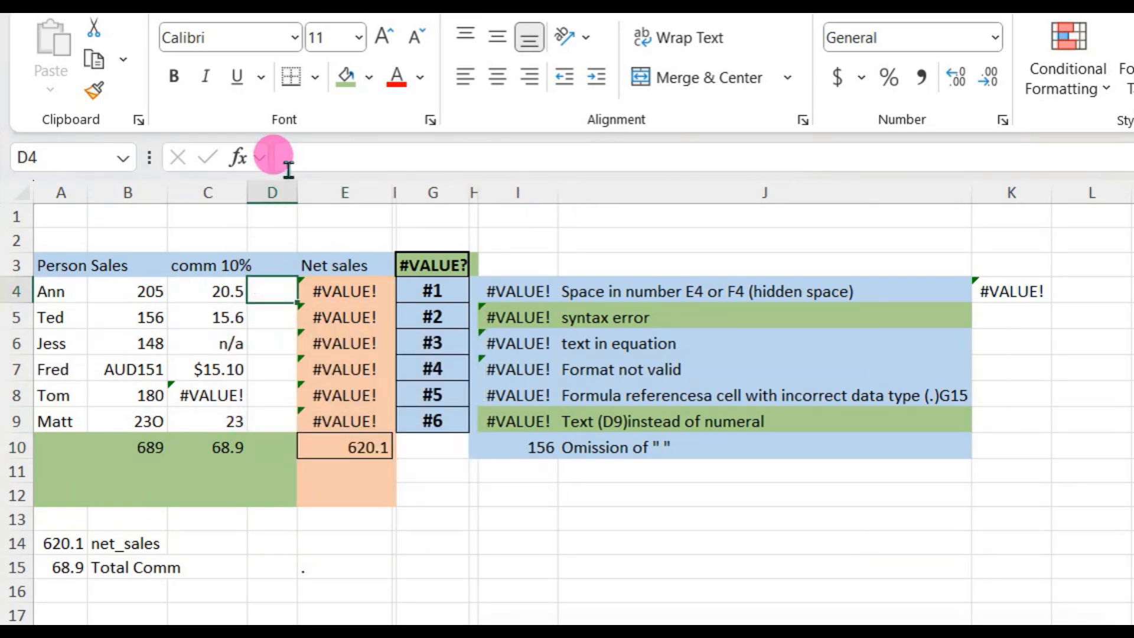
left_click(299, 155)
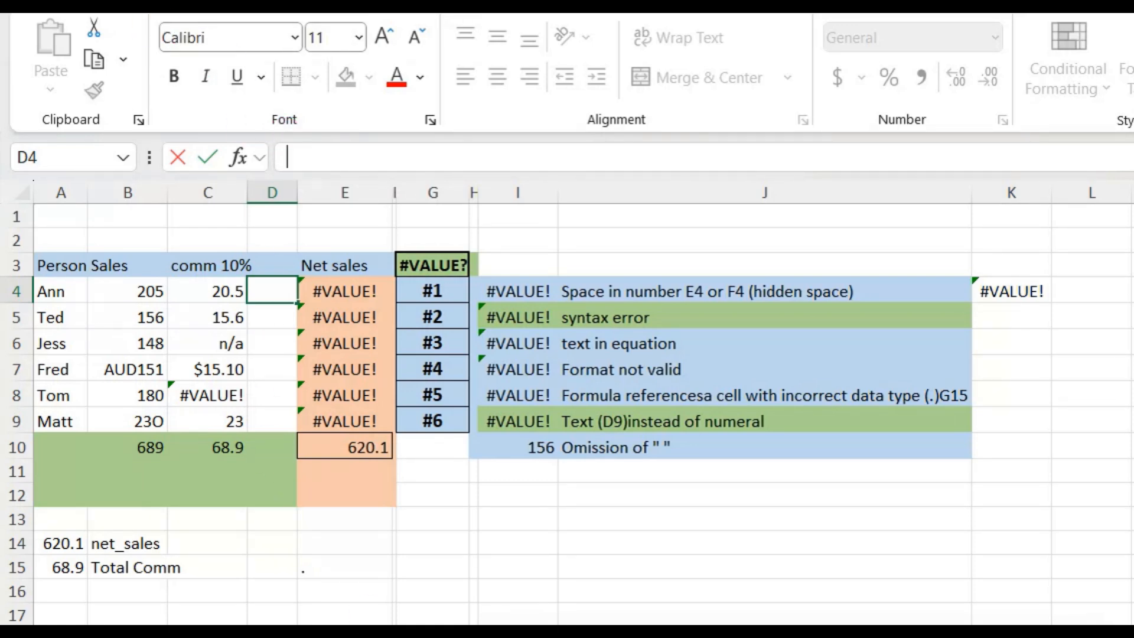
key("Return")
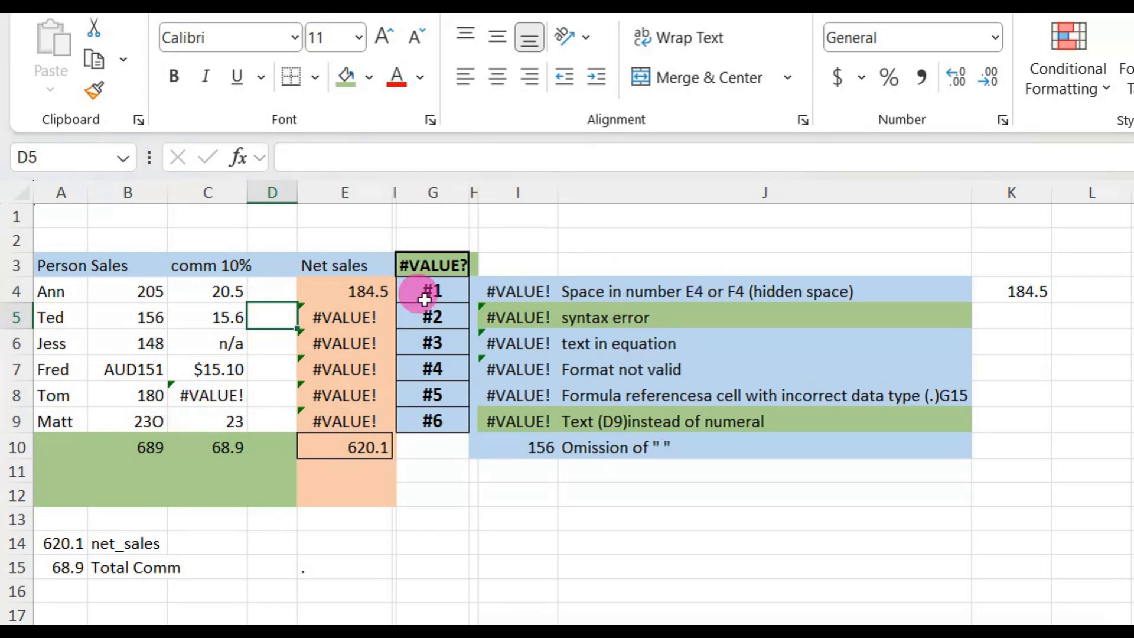
- Replace the comma in the E5 net sales formula with a minus sign, giving =B5-C5
left_click(339, 317)
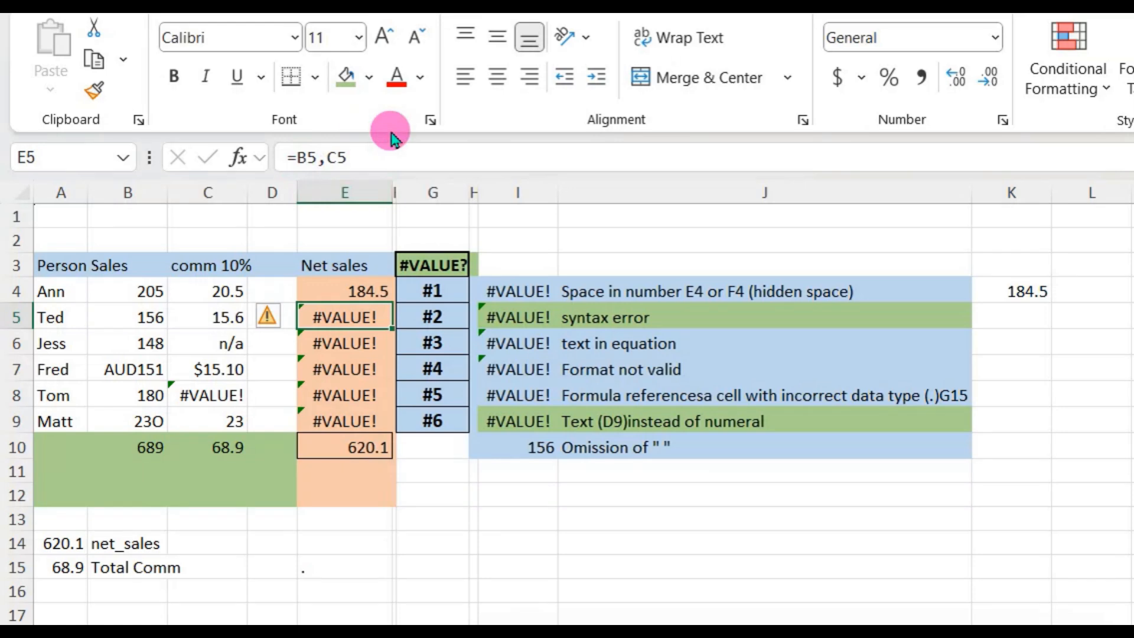
left_click(327, 159)
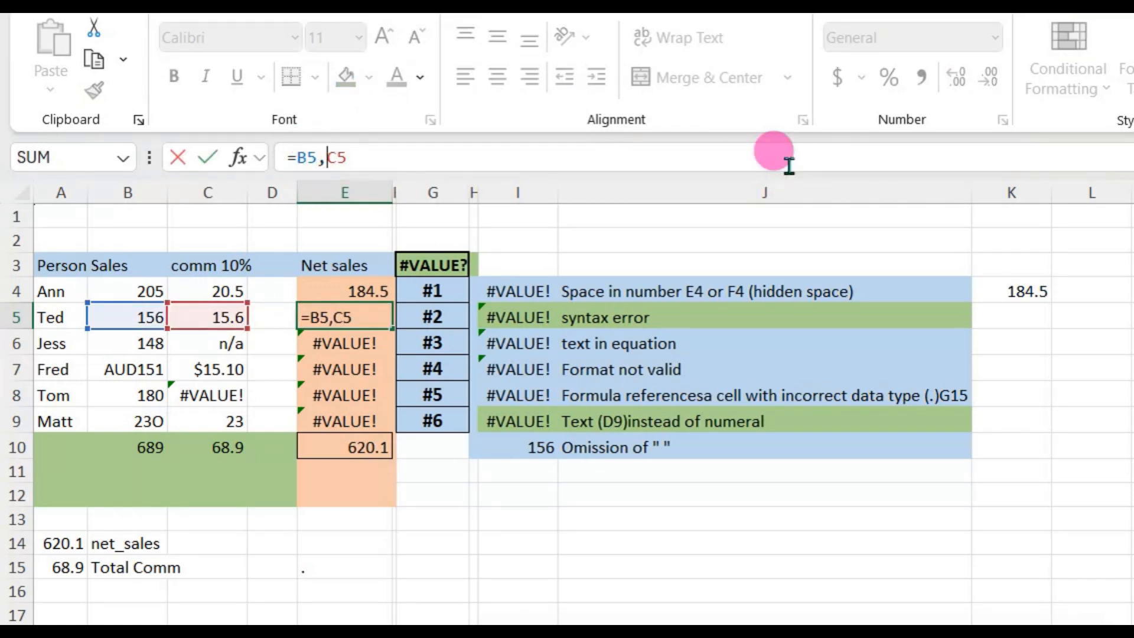
key("BackSpace")
type("-")
key("Return")
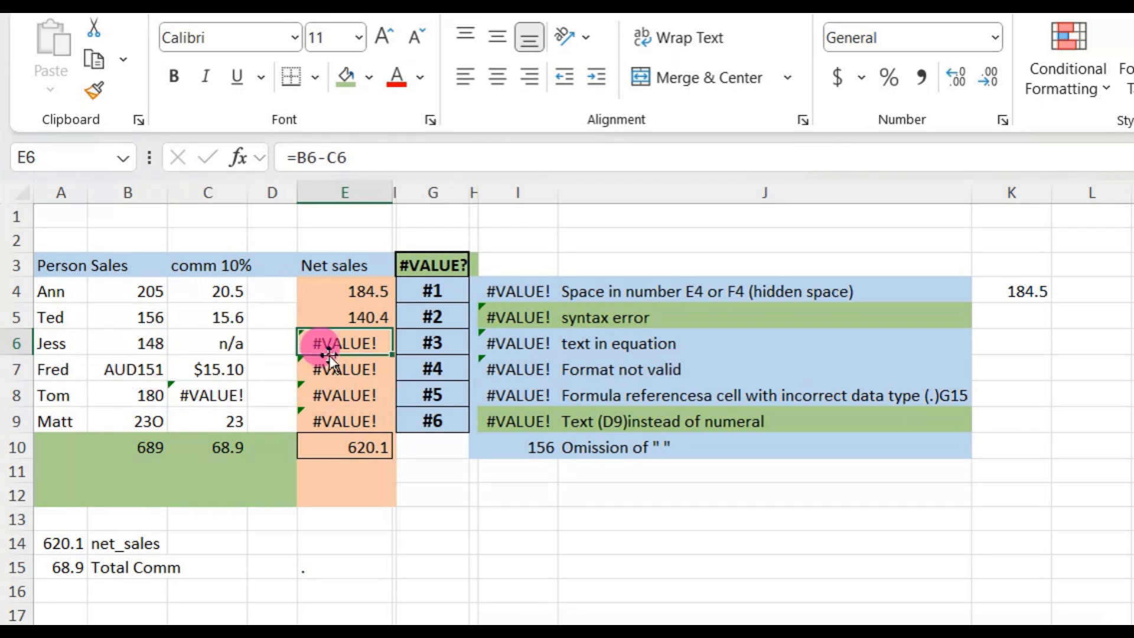
- Check the formula in E6 and replace the n/a text in C6 with 0
left_click(347, 342)
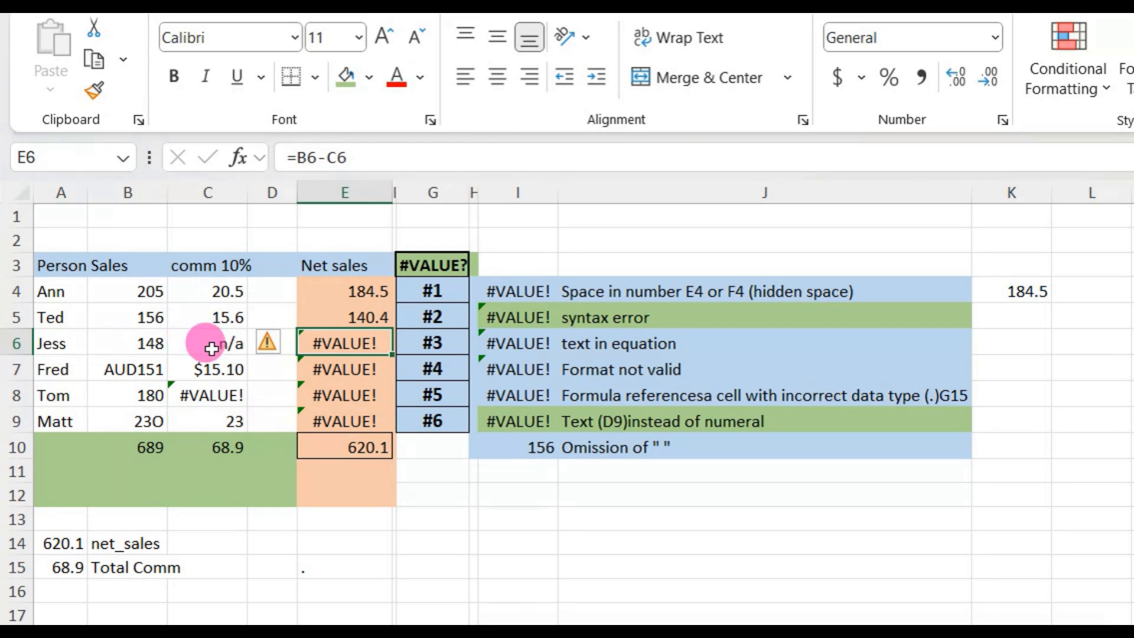
left_click(213, 338)
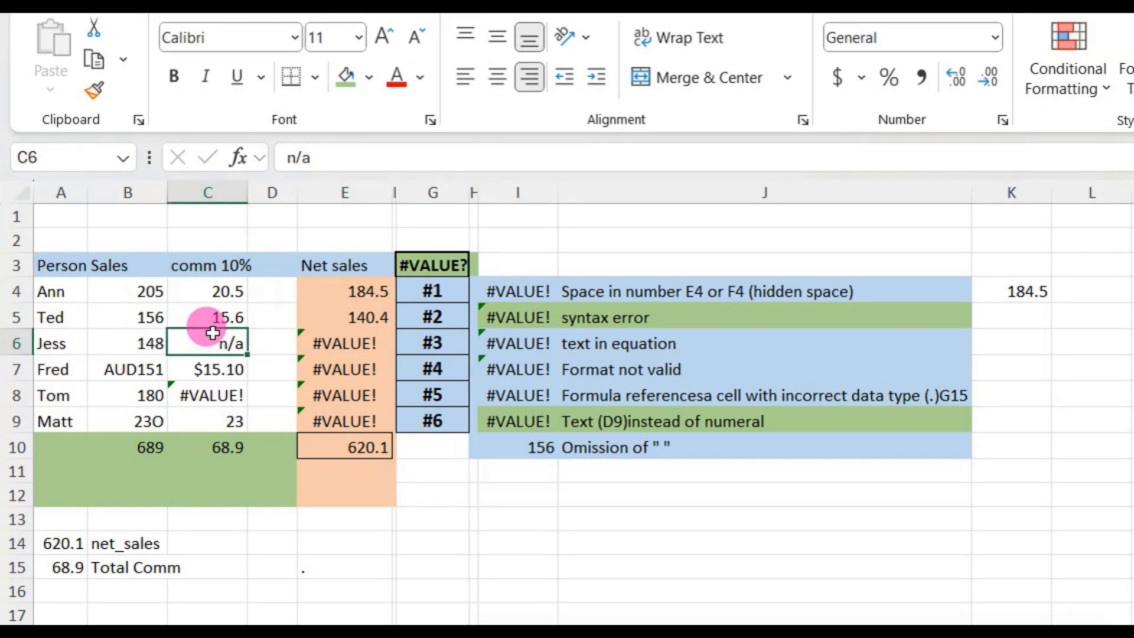
key("Delete")
type("0")
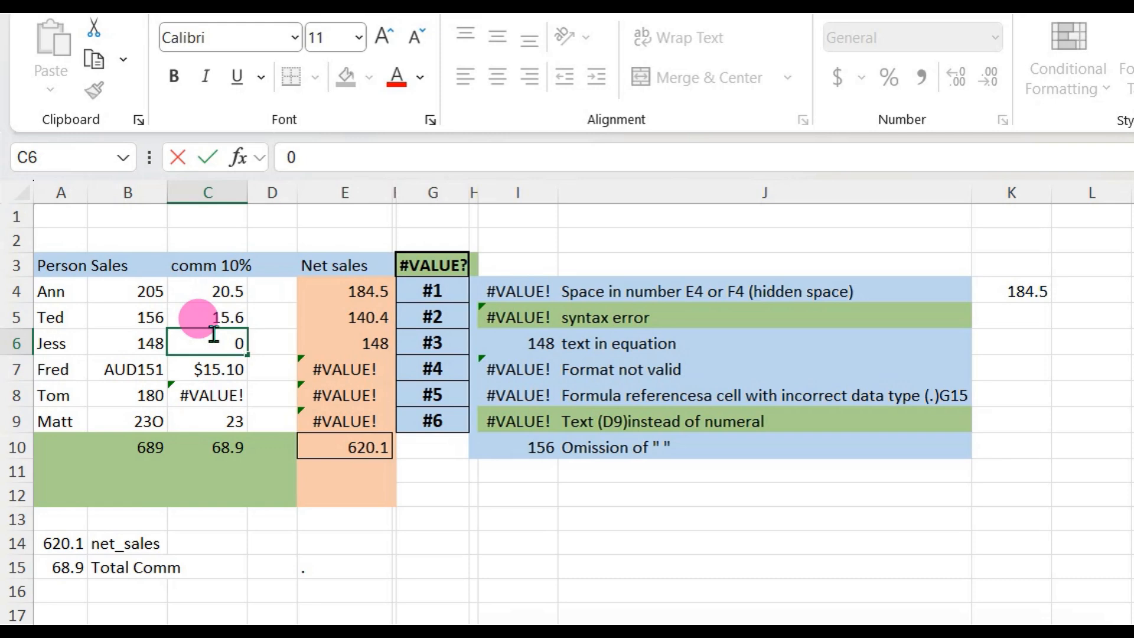
key("Return")
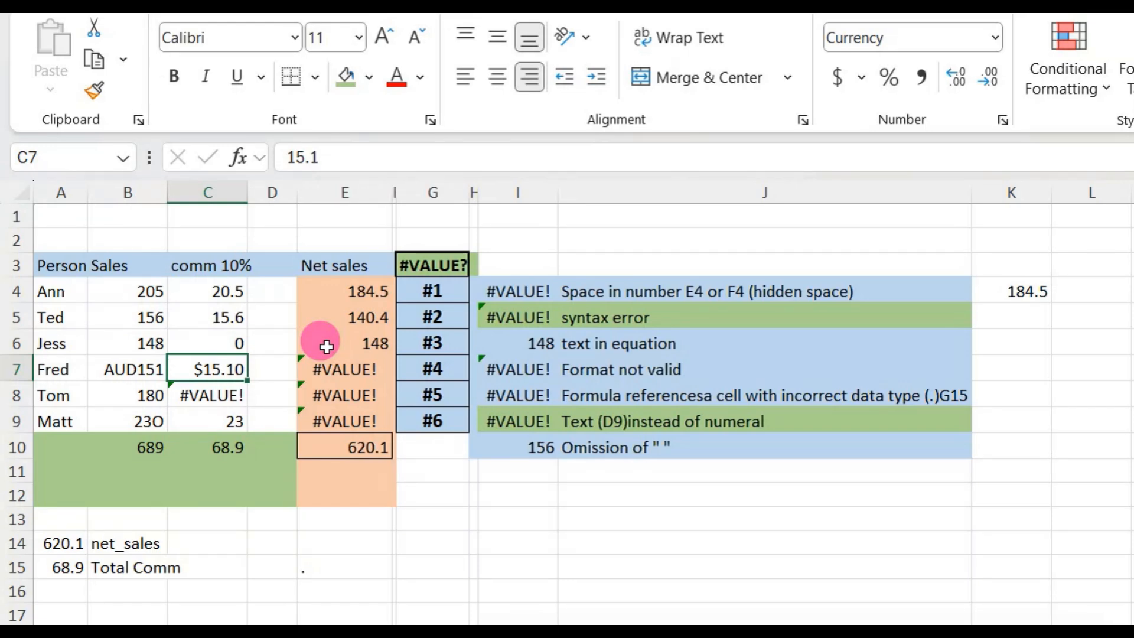
- Remove the AUD prefix from the sales value in B7, leaving 151, and check the cell's number format
left_click(355, 369)
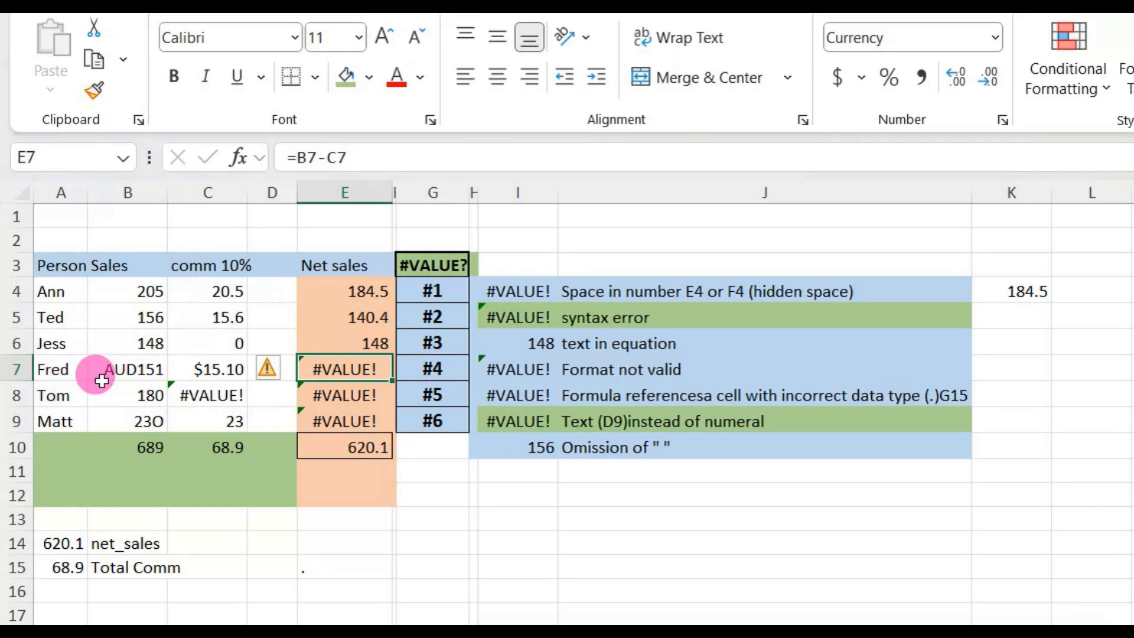
left_click(137, 368)
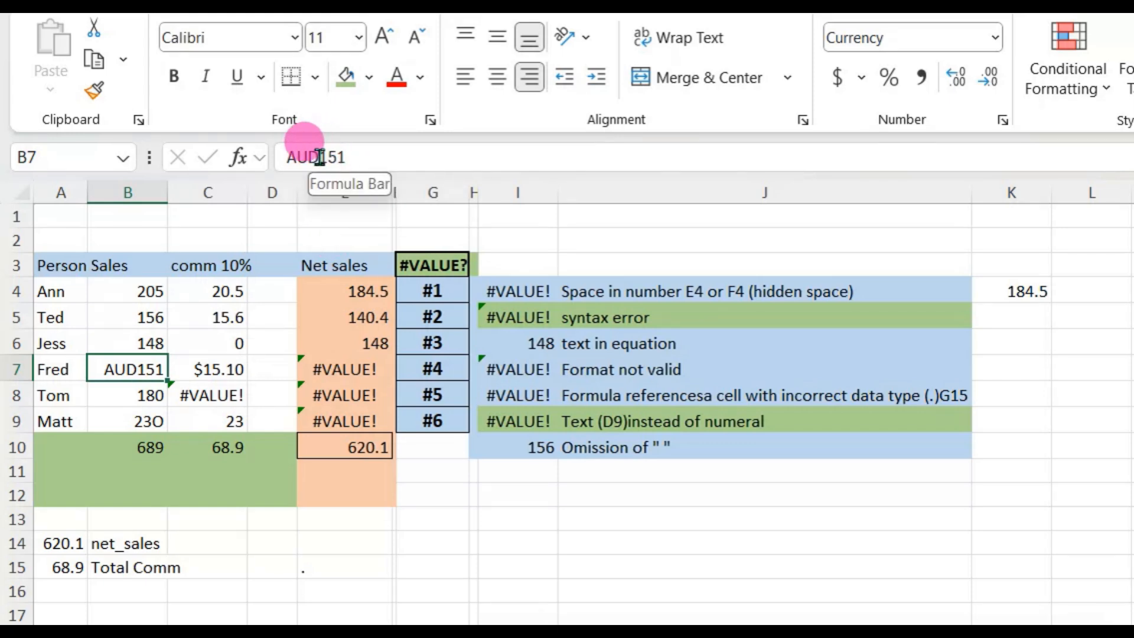
left_click_drag(319, 157, 278, 152)
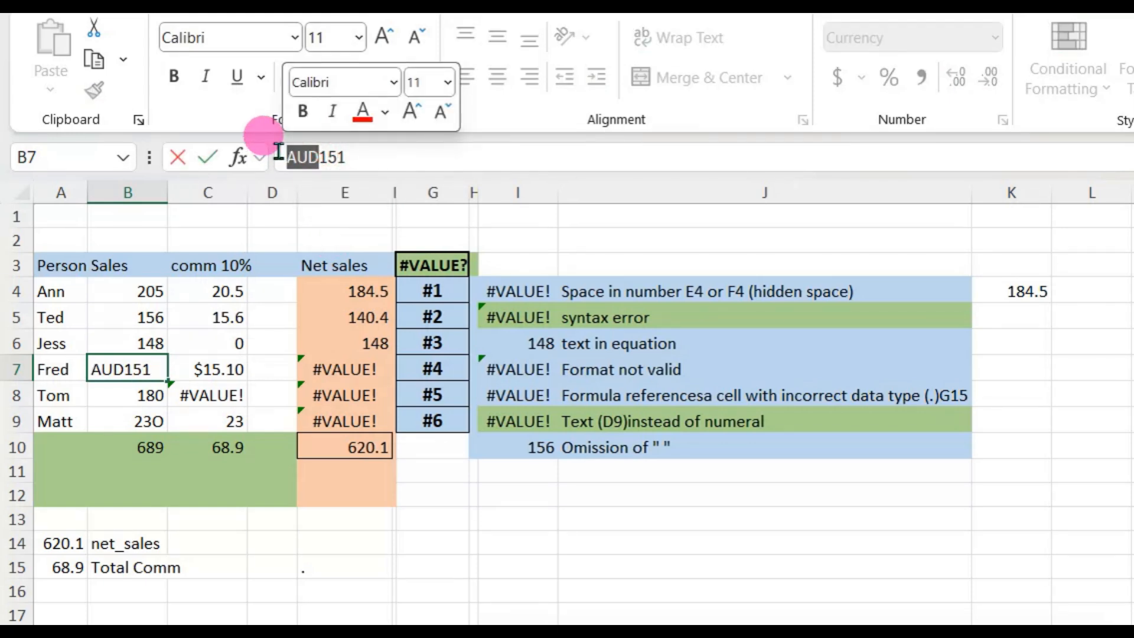
key("BackSpace")
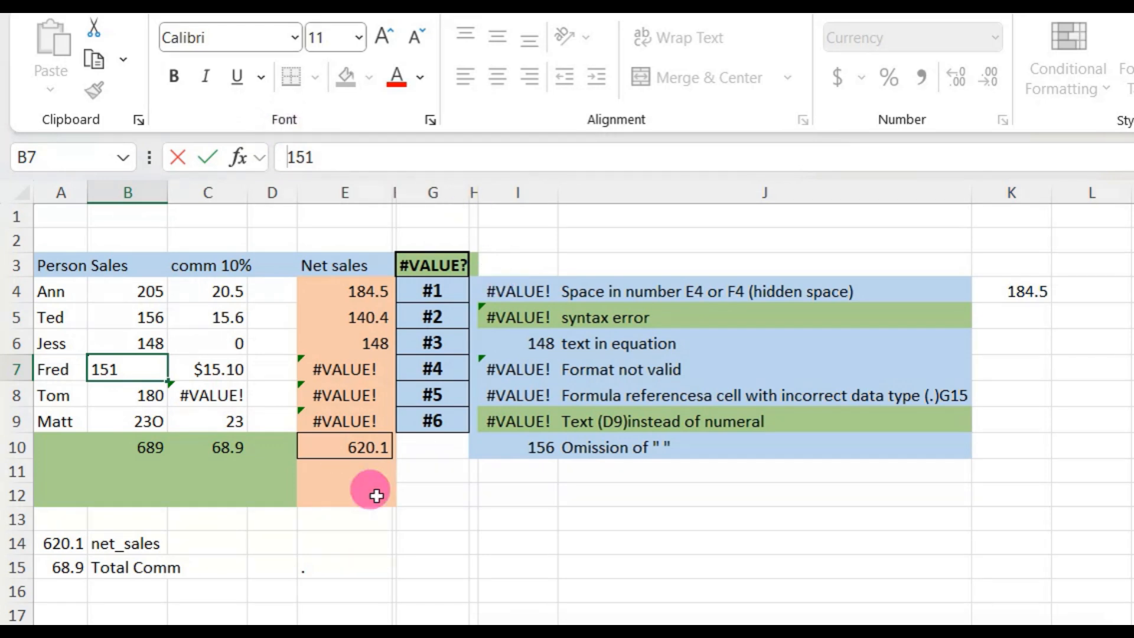
key("Return")
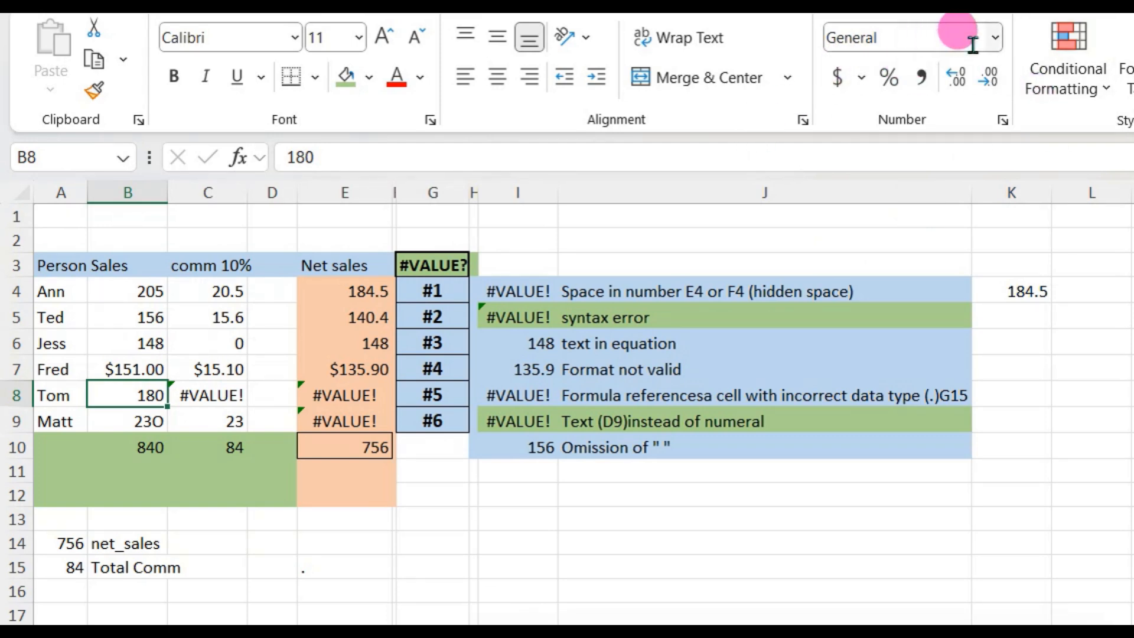
left_click(151, 367)
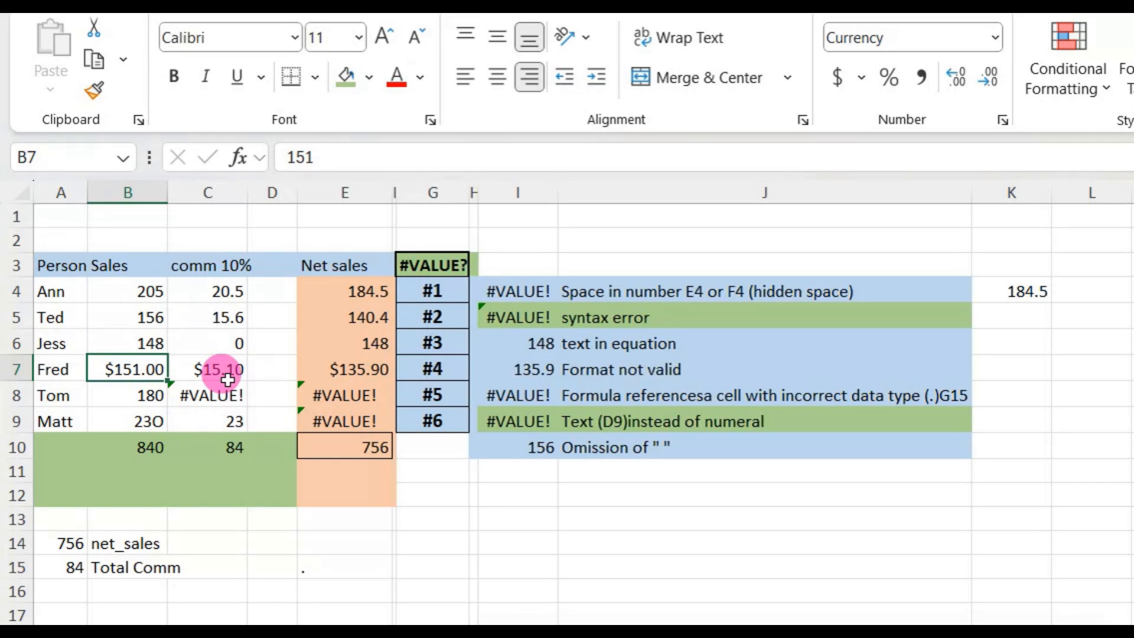
- Trace the error in E8 through C8's formula to E15, clear the stray period there, and recheck C8
left_click(347, 384)
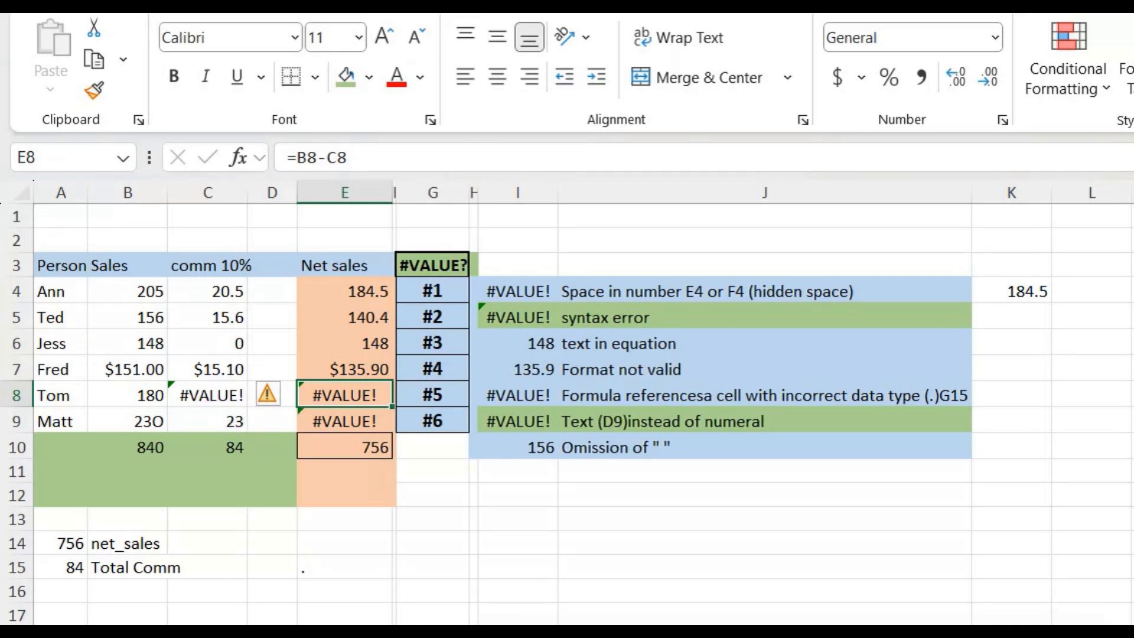
left_click(207, 395)
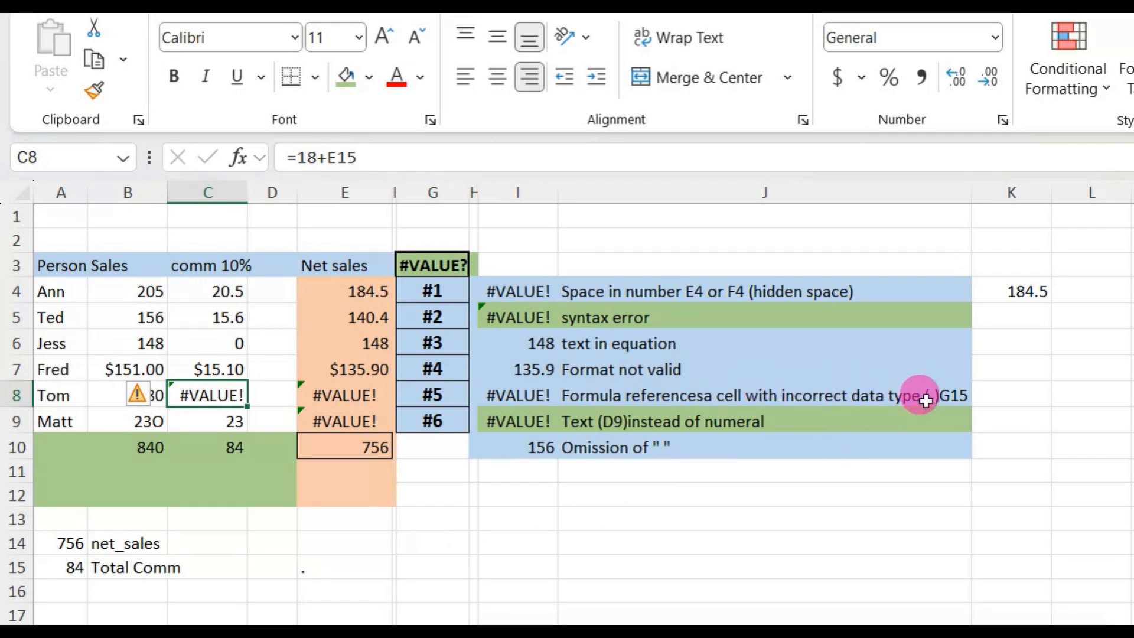
left_click(325, 572)
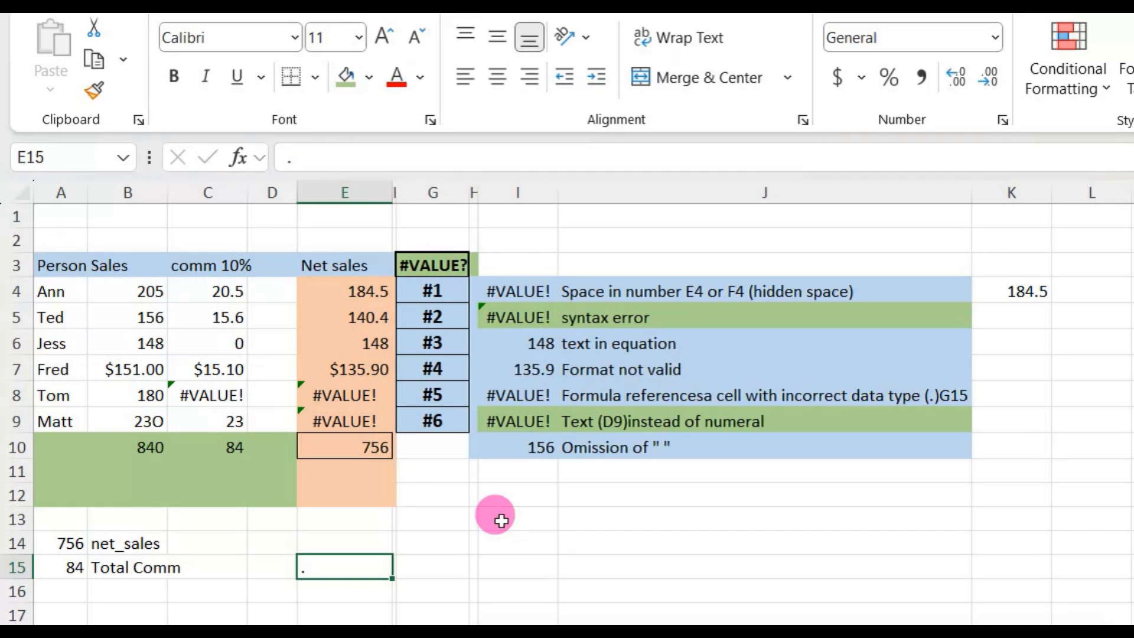
key("Delete")
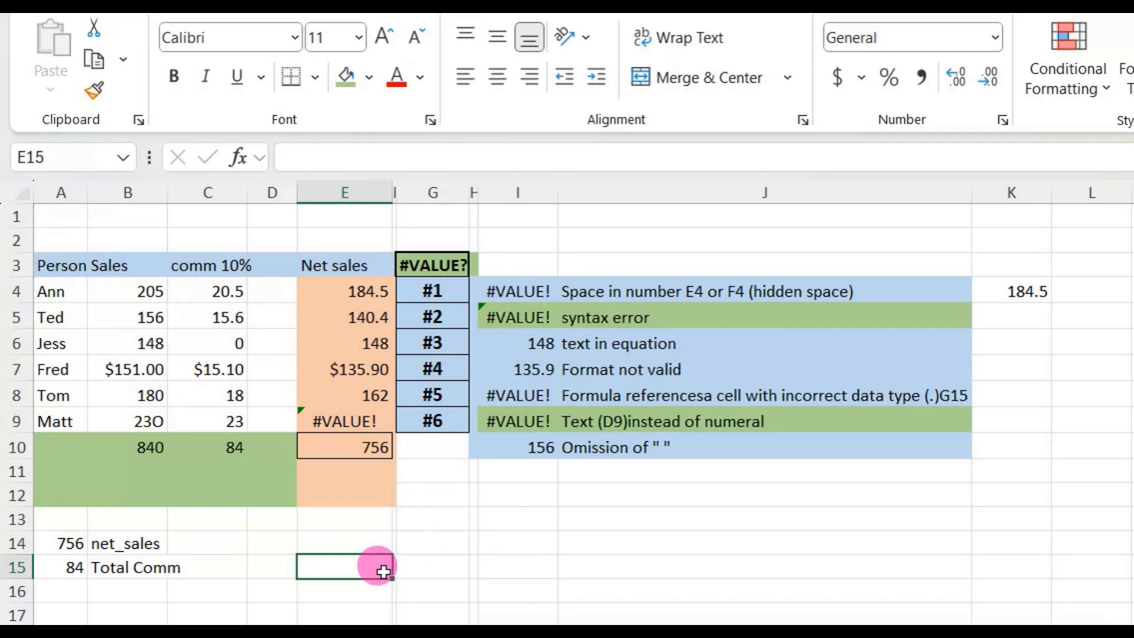
left_click(233, 395)
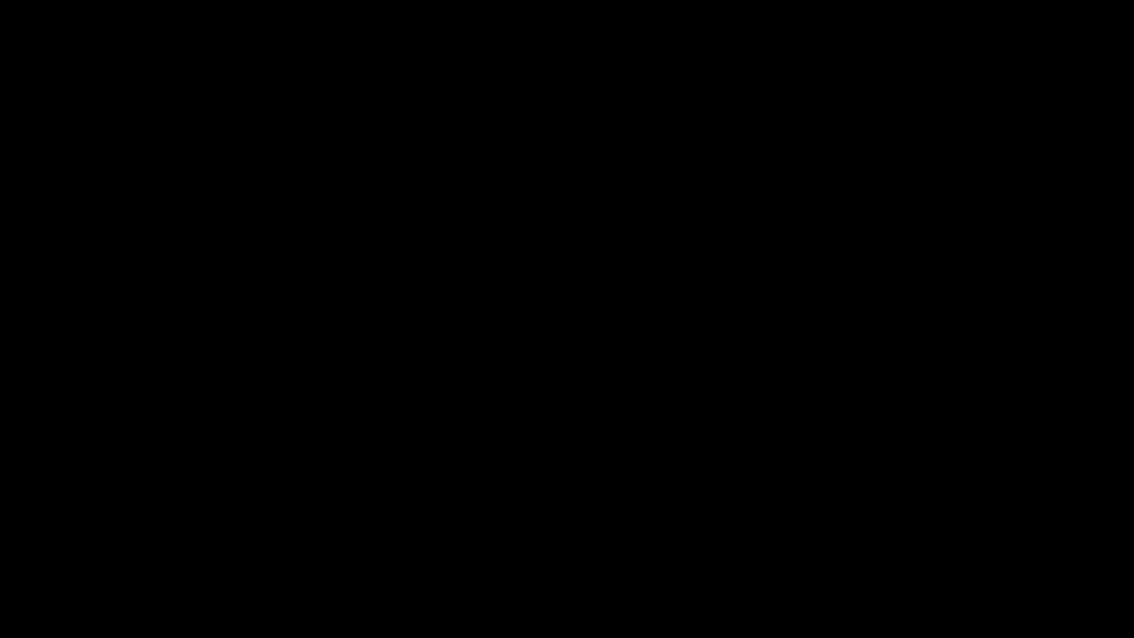
- Correct the sales value in B9 by replacing the letter O with a zero, giving 230
left_click(114, 444)
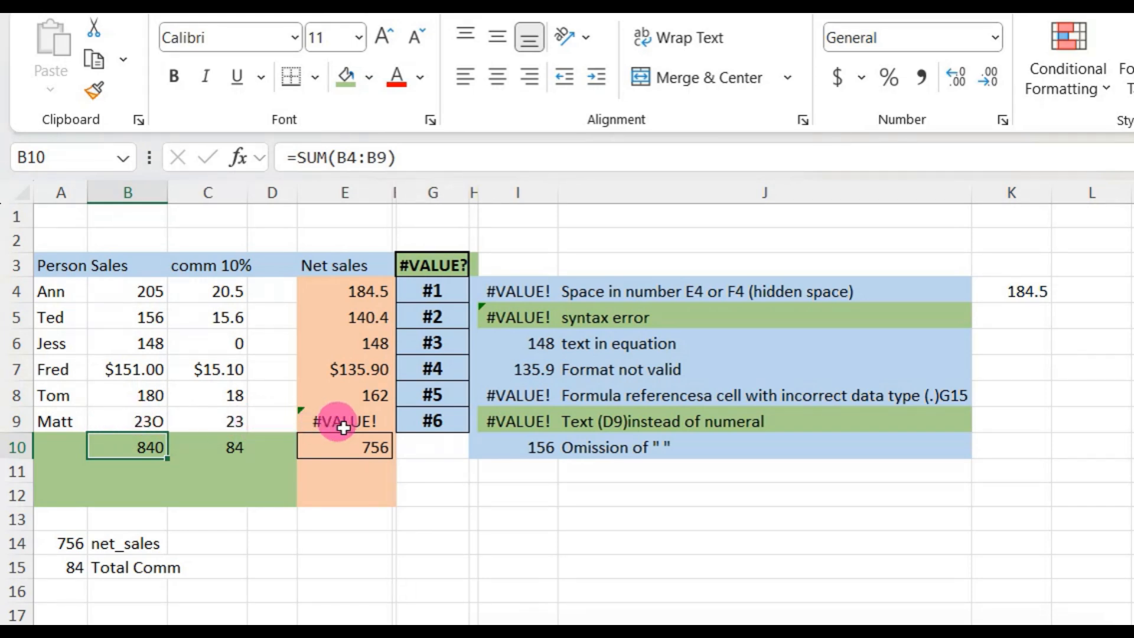
left_click(134, 420)
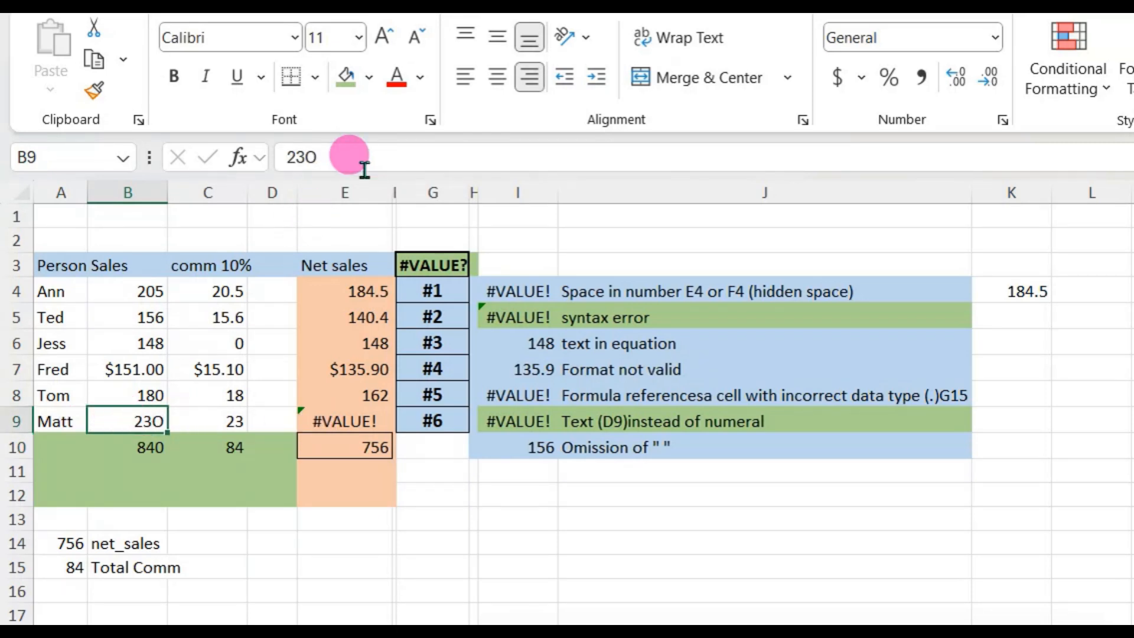
left_click(322, 158)
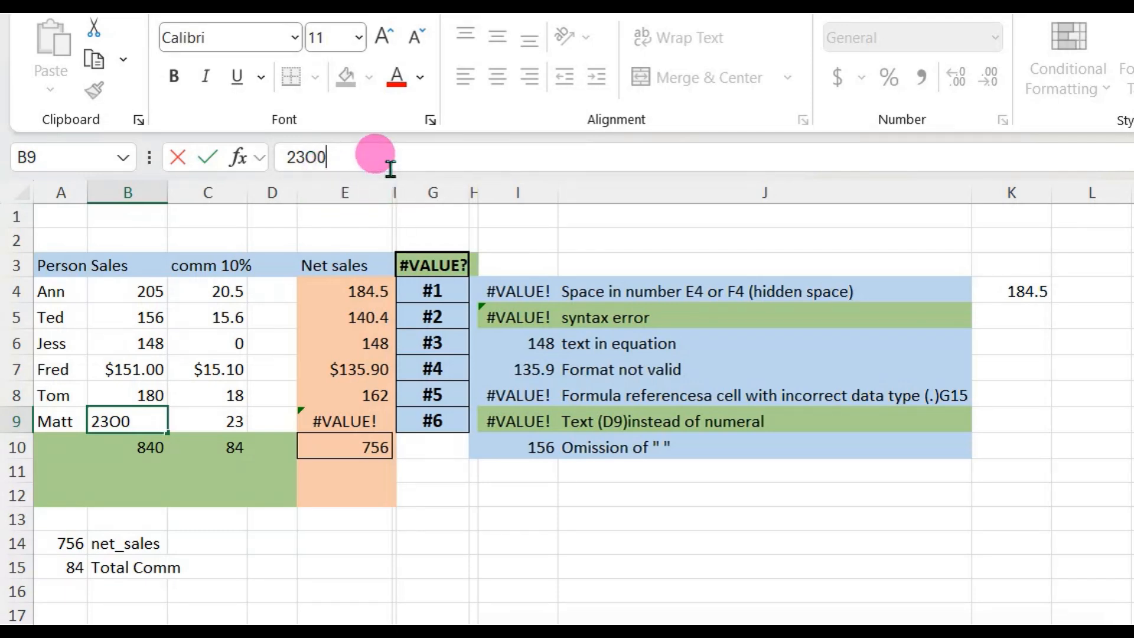
left_click(318, 156)
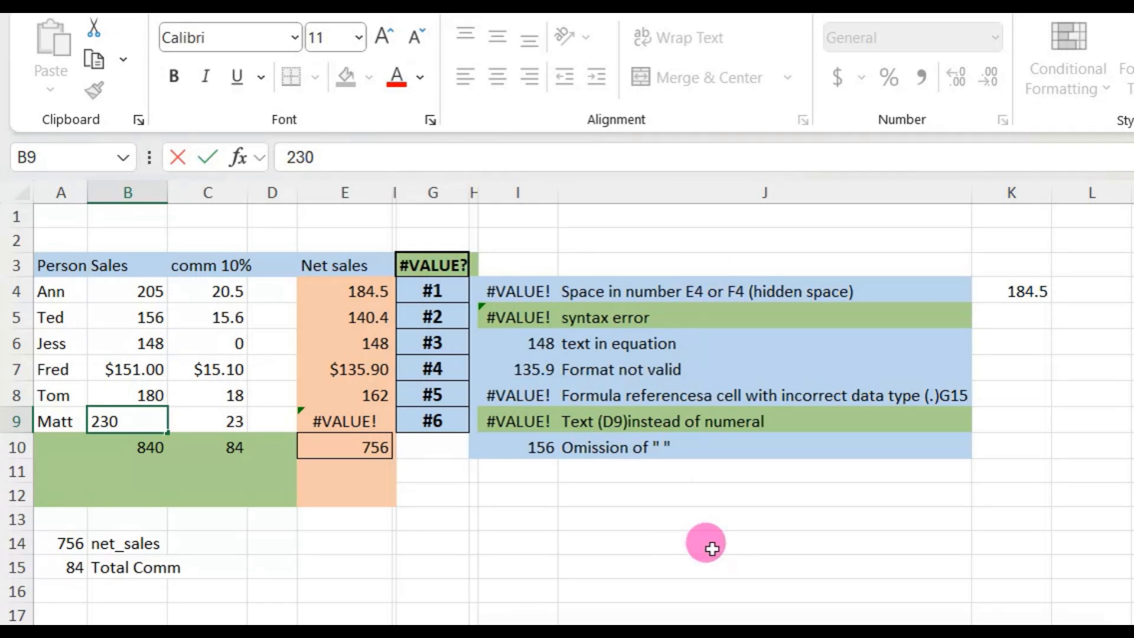
key("Return")
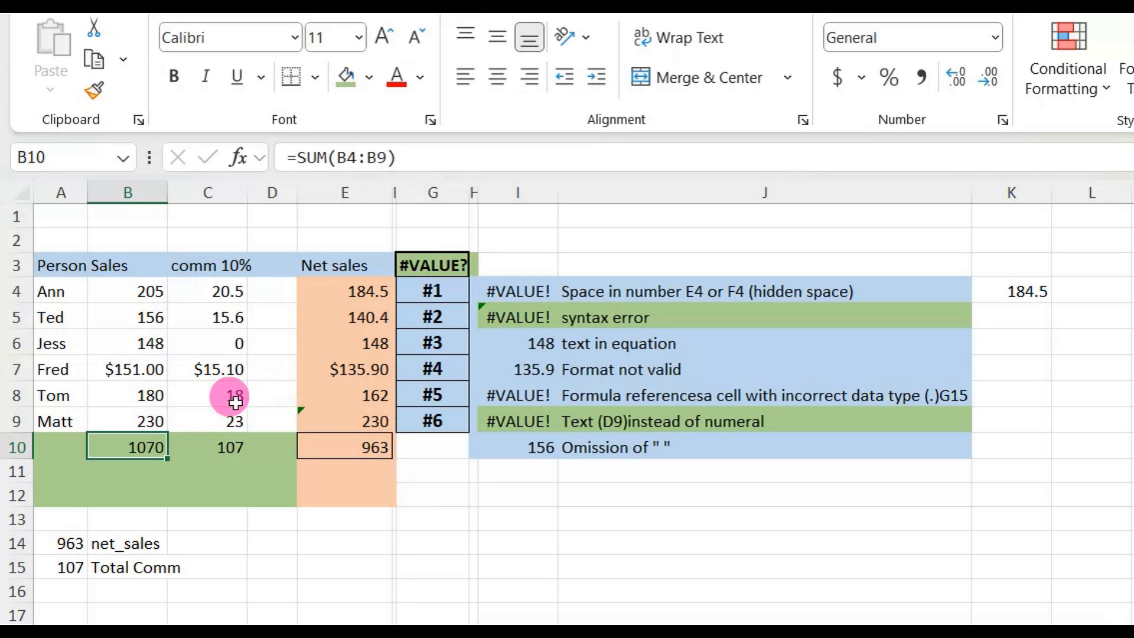
- Replace the digit 1 in the B8 sales value with a capital letter I, giving I80
left_click(149, 396)
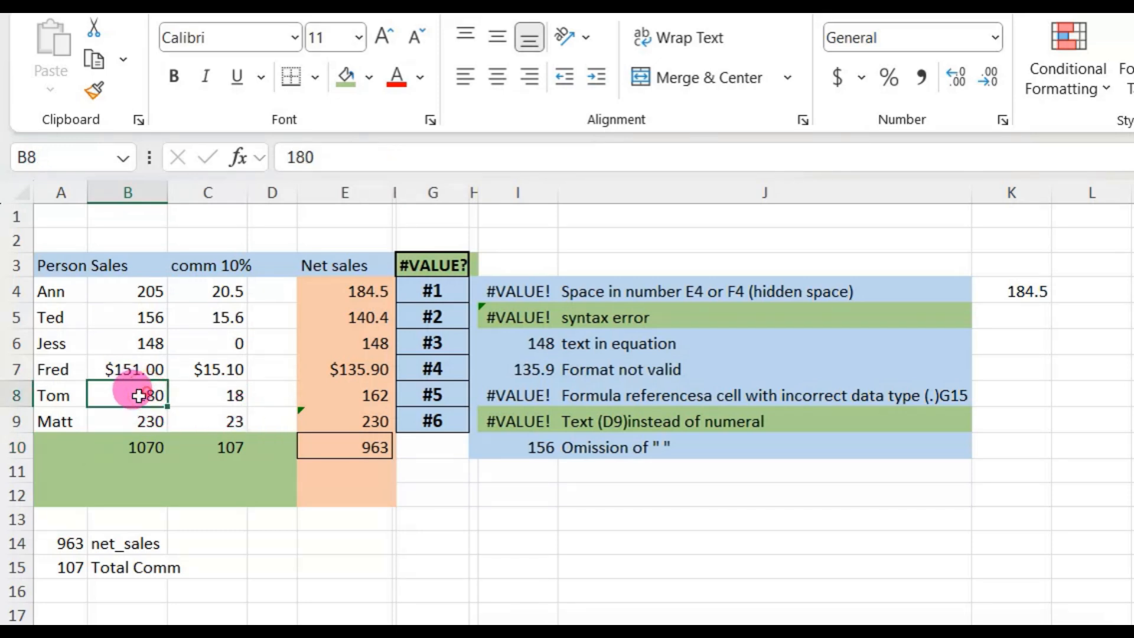
left_click(296, 157)
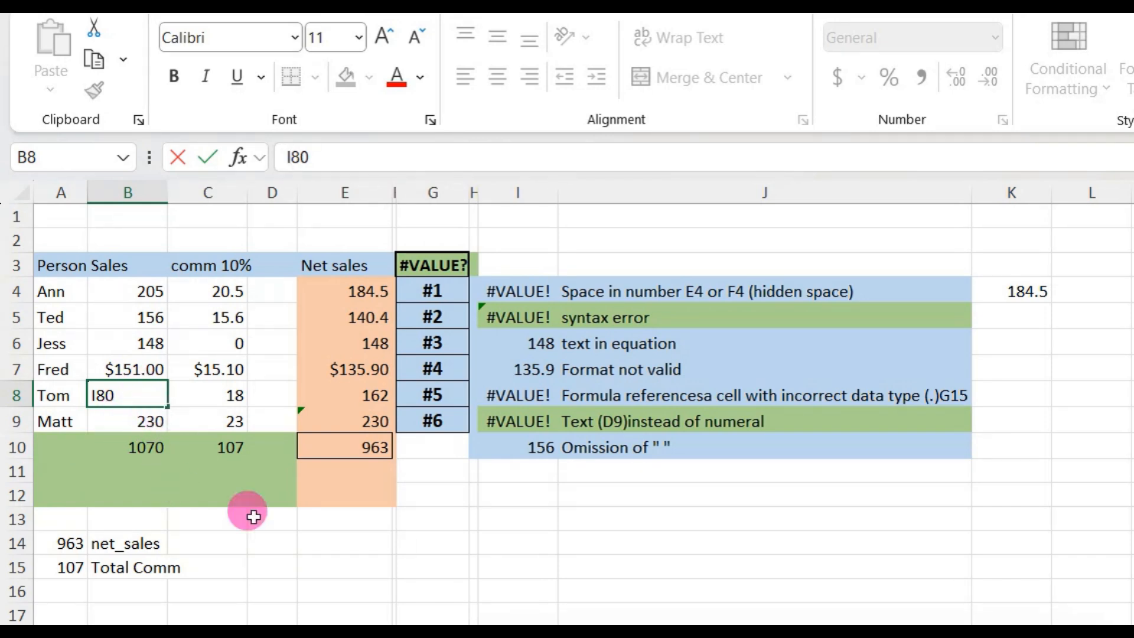
left_click(367, 536)
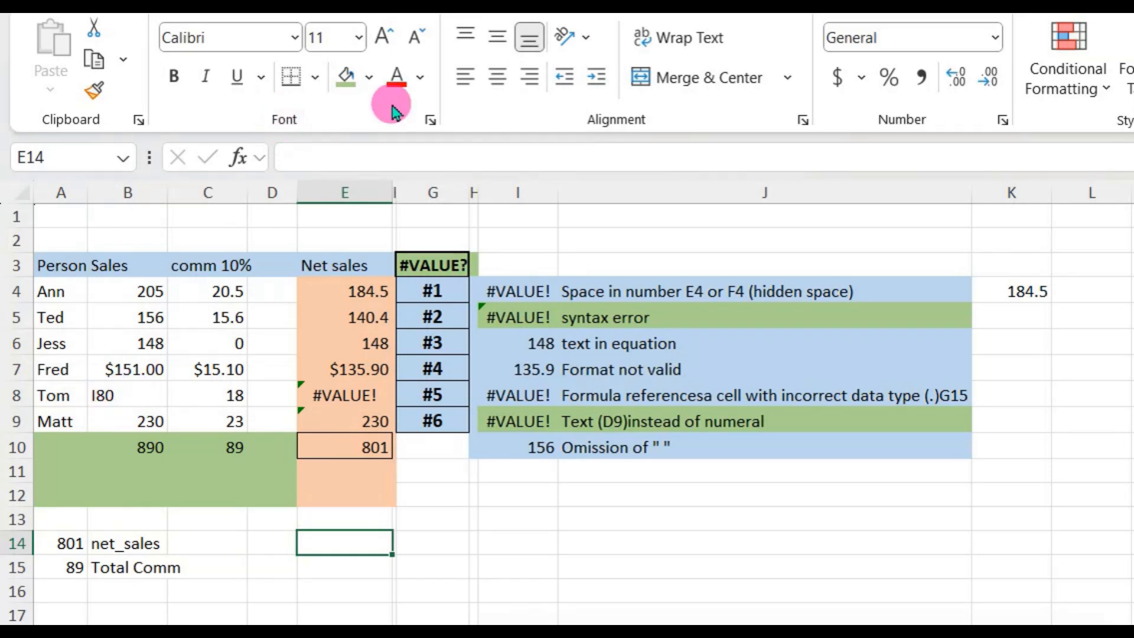
- Replace the letter I in the B8 sales value with the digit 1, giving 180
left_click(112, 405)
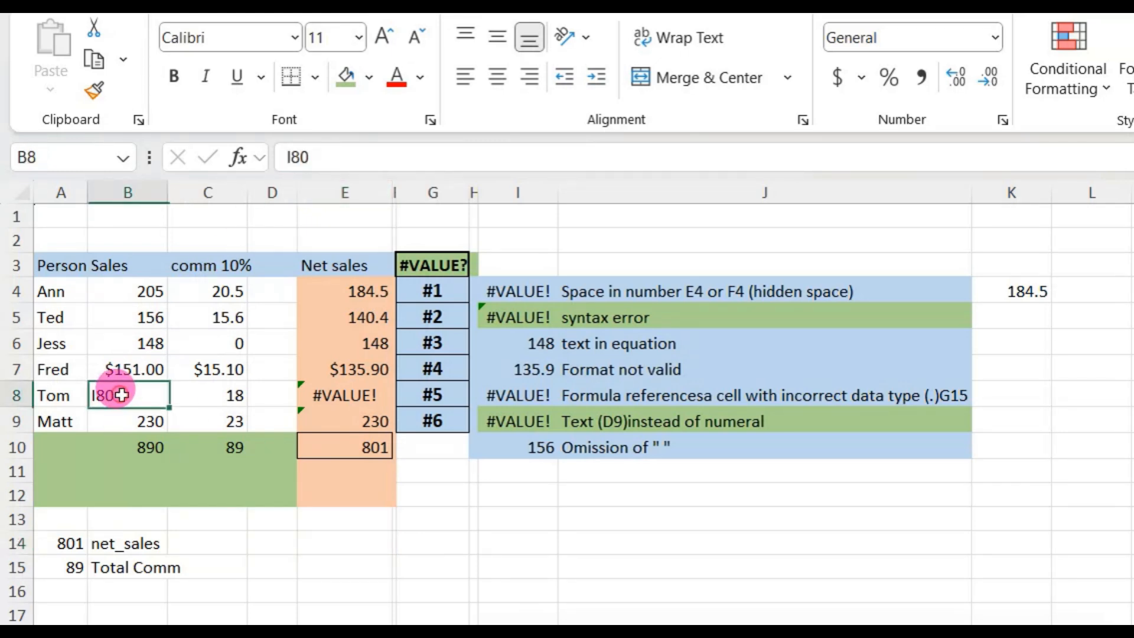
left_click(291, 158)
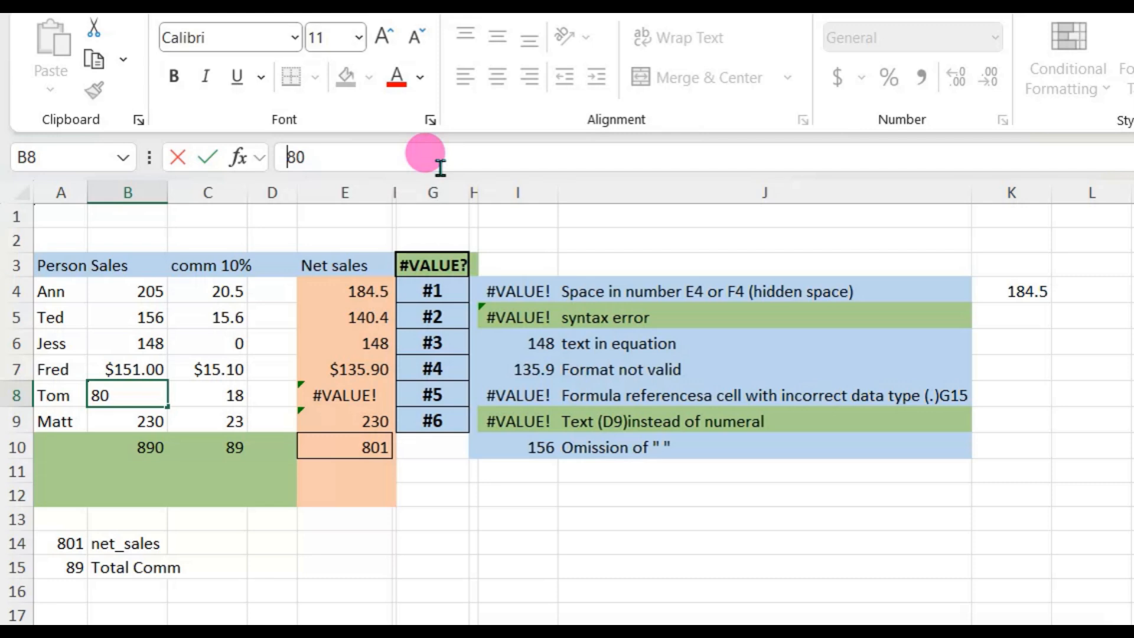
type("1")
key("Return")
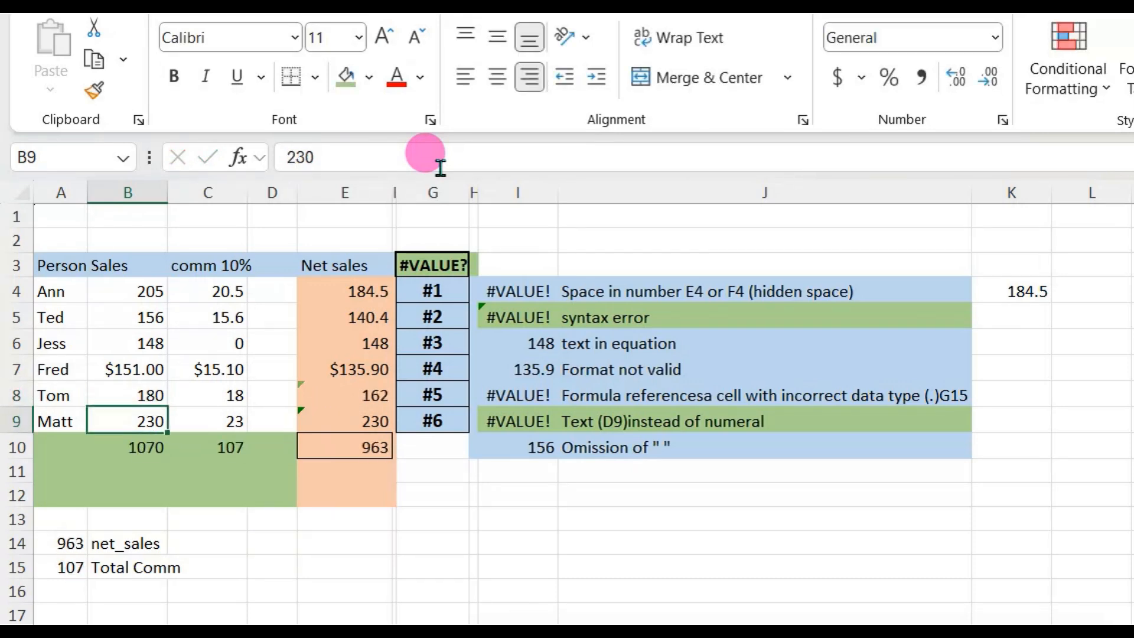